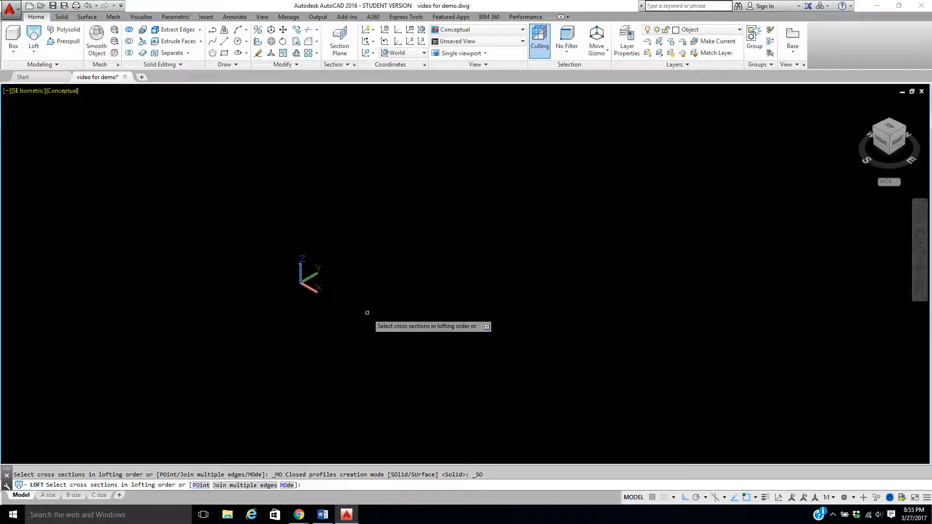
# - Draw a rectangle about 3.8 by 4.0 units just beside the origin on the World XY plane
pyautogui.moveTo(367, 269); pyautogui.dragTo(318, 263, button='middle')
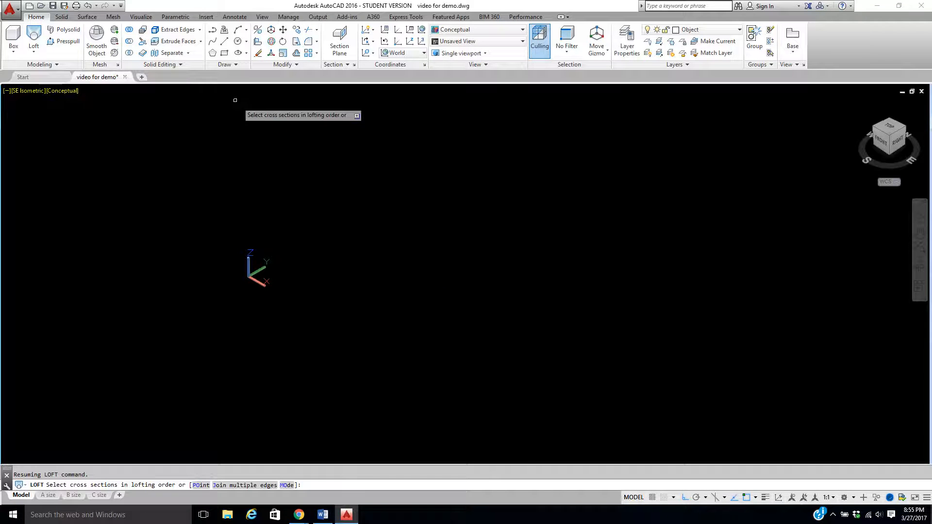
pyautogui.click(224, 54)
pyautogui.click(281, 252)
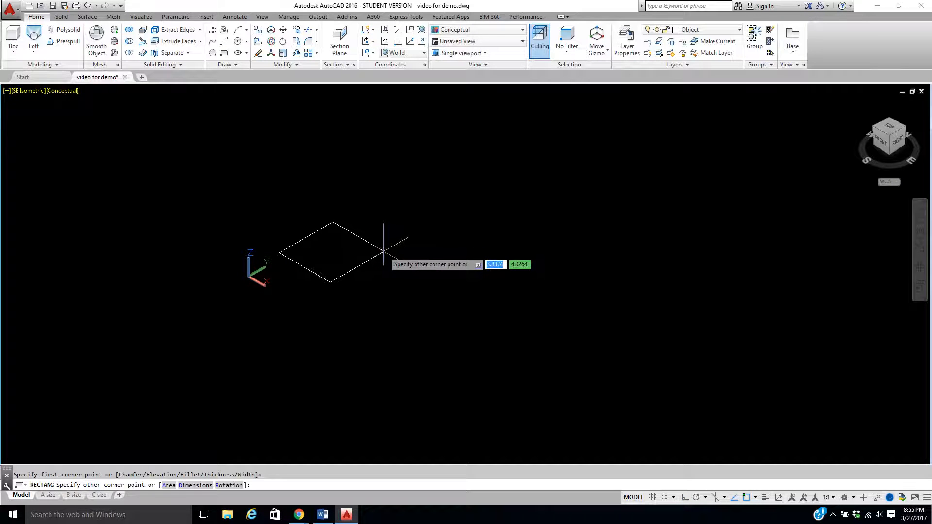
pyautogui.click(384, 251)
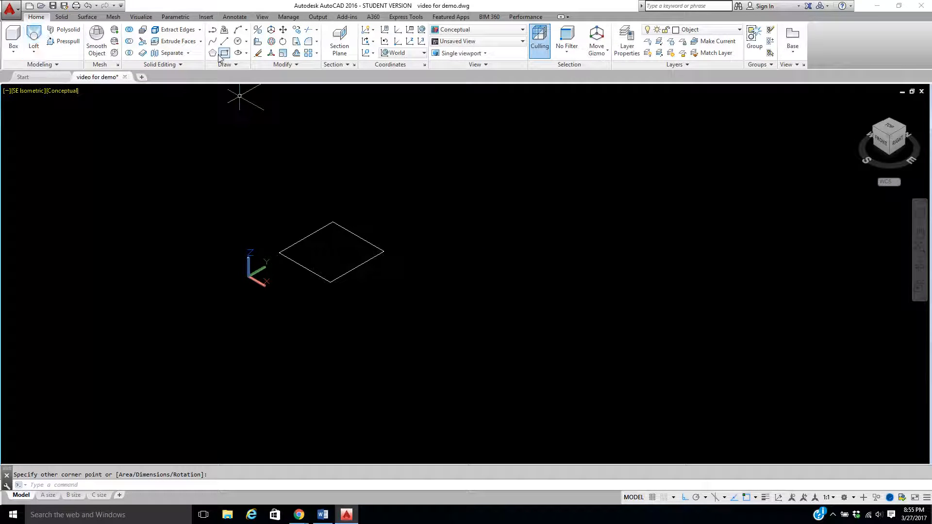
# - Draw a base circle with a radius of about 3.3 units, apart from the rectangle on its far side from the origin
pyautogui.click(241, 42)
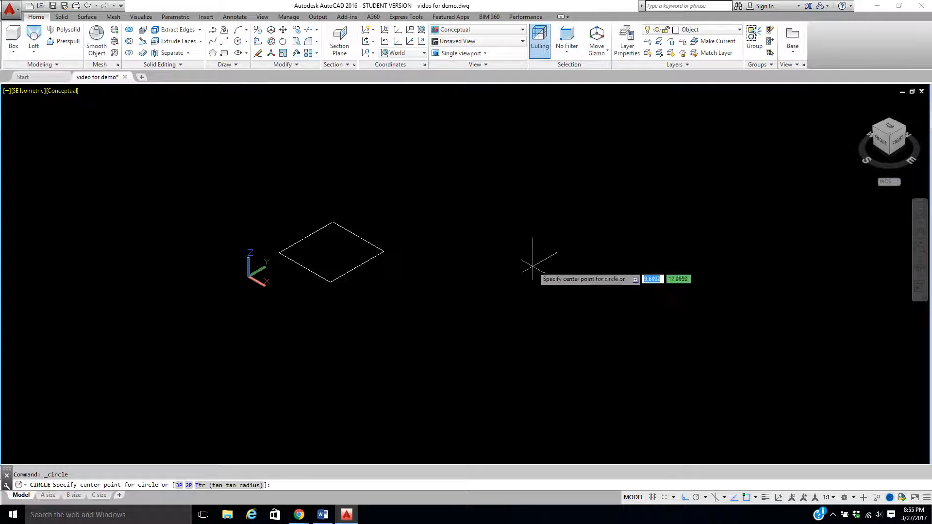
pyautogui.click(511, 271)
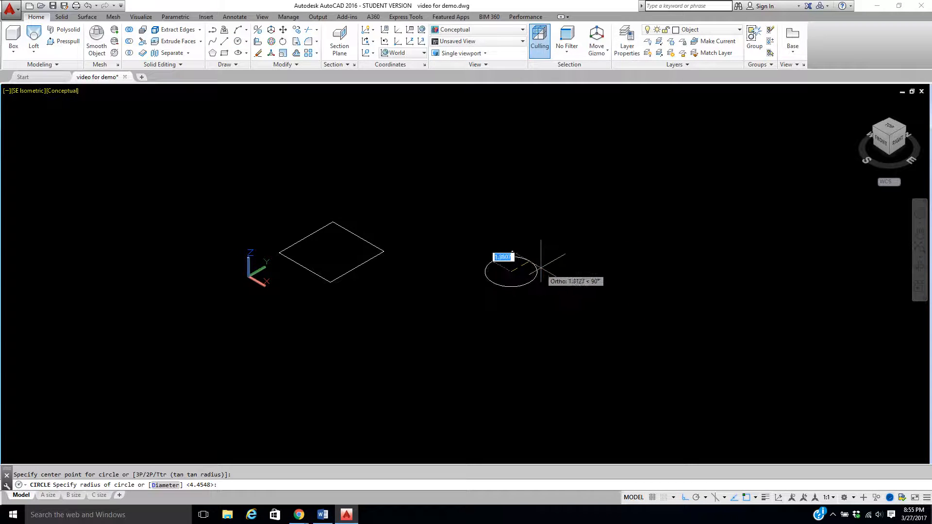
pyautogui.click(572, 257)
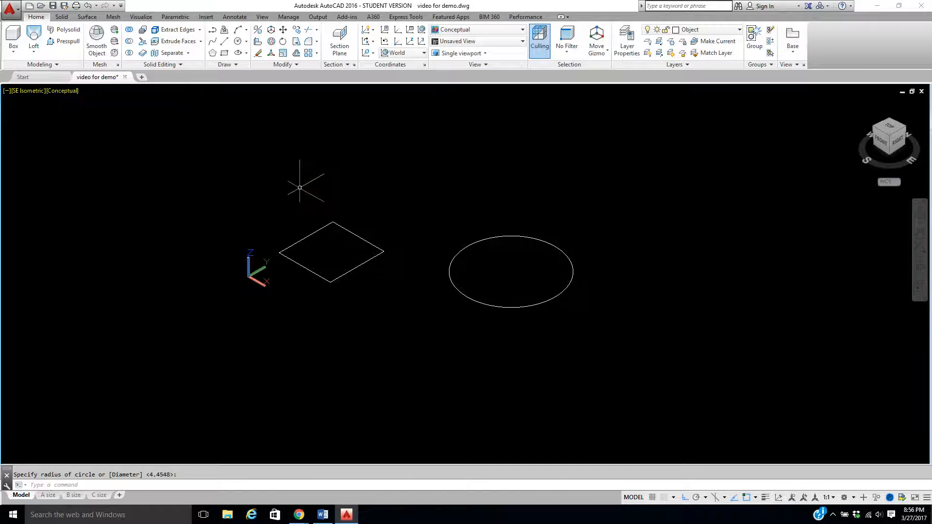
# - Set the coordinate system to Front and draw a vertical construction line upward from the middle of the rectangle
pyautogui.click(395, 53)
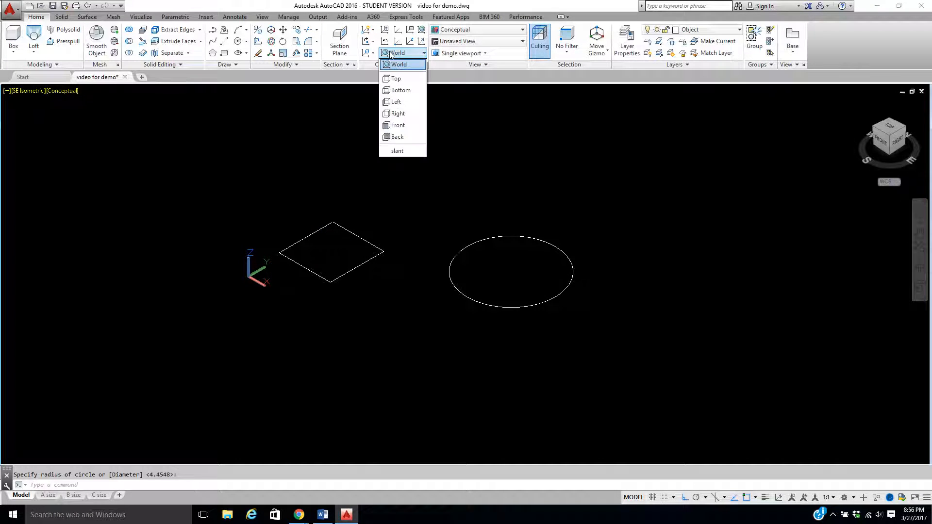
pyautogui.click(398, 125)
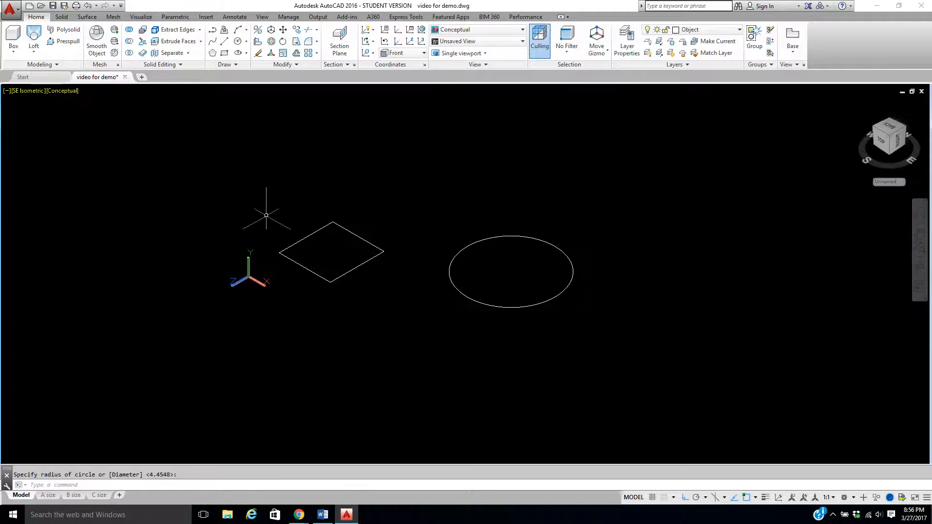
pyautogui.click(224, 42)
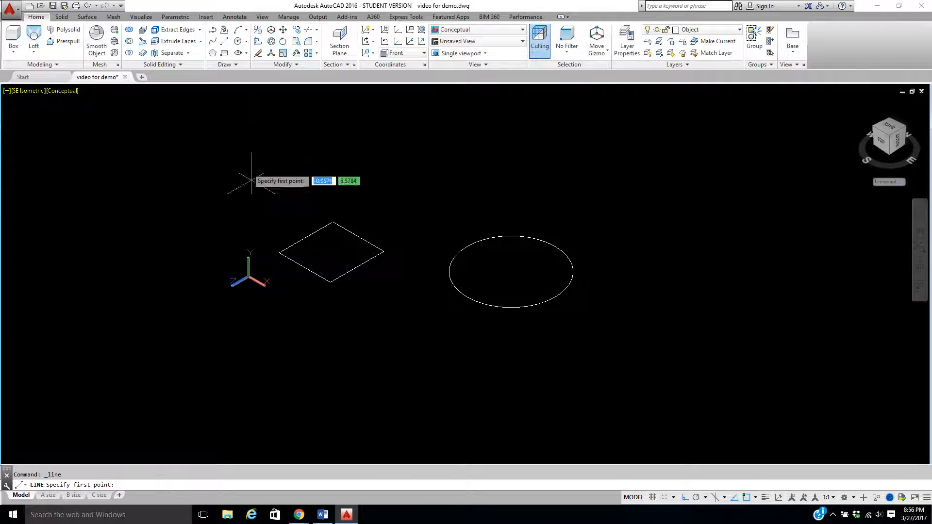
pyautogui.click(329, 251)
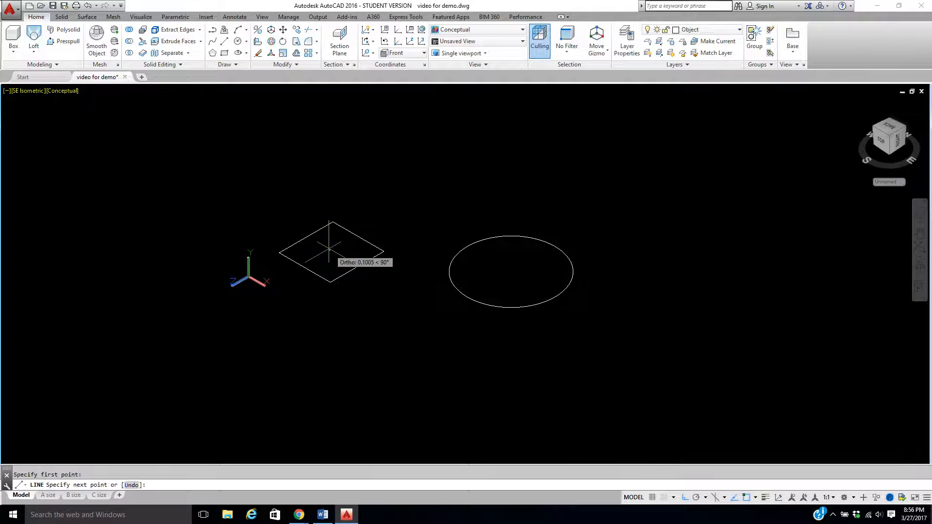
pyautogui.click(318, 171)
pyautogui.rightClick(271, 187)
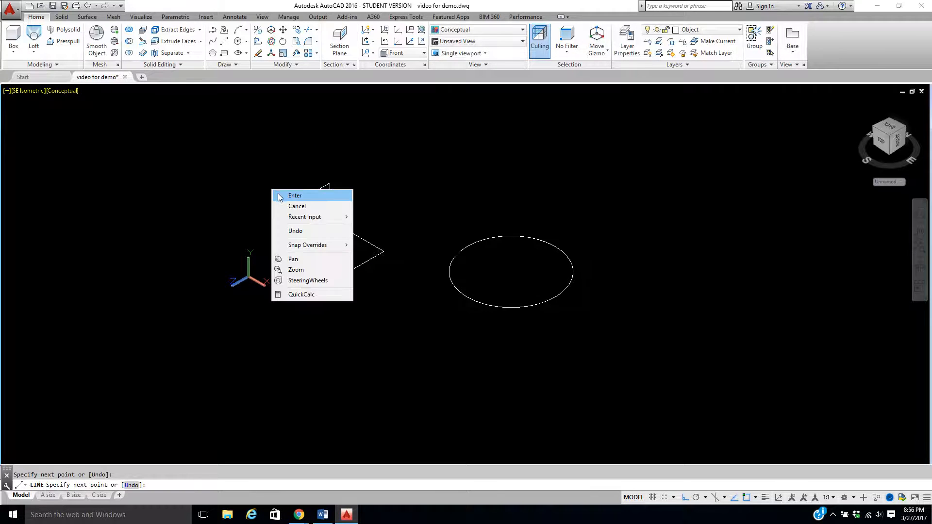
pyautogui.click(282, 194)
# - Draw a vertical construction line about 4.4 units long upward from the center of the base circle
pyautogui.rightClick(406, 157)
pyautogui.click(412, 162)
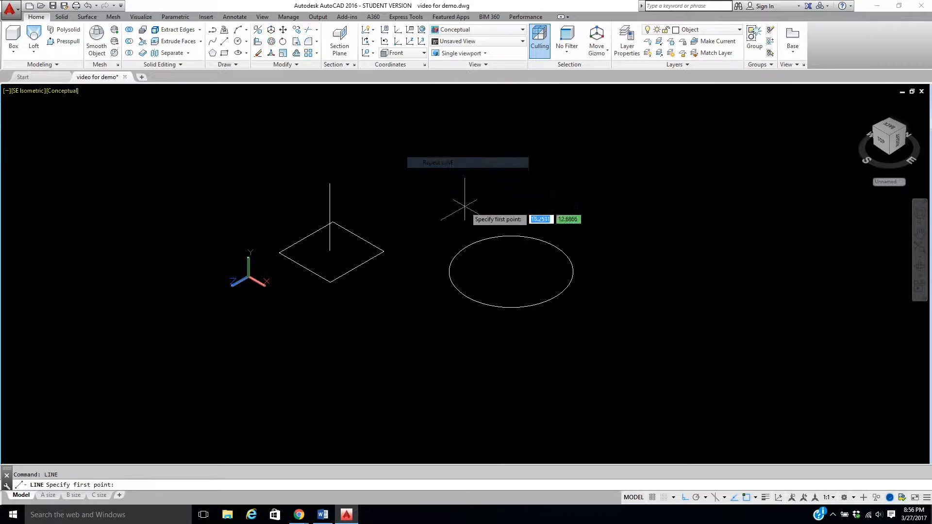
pyautogui.click(510, 271)
pyautogui.click(505, 200)
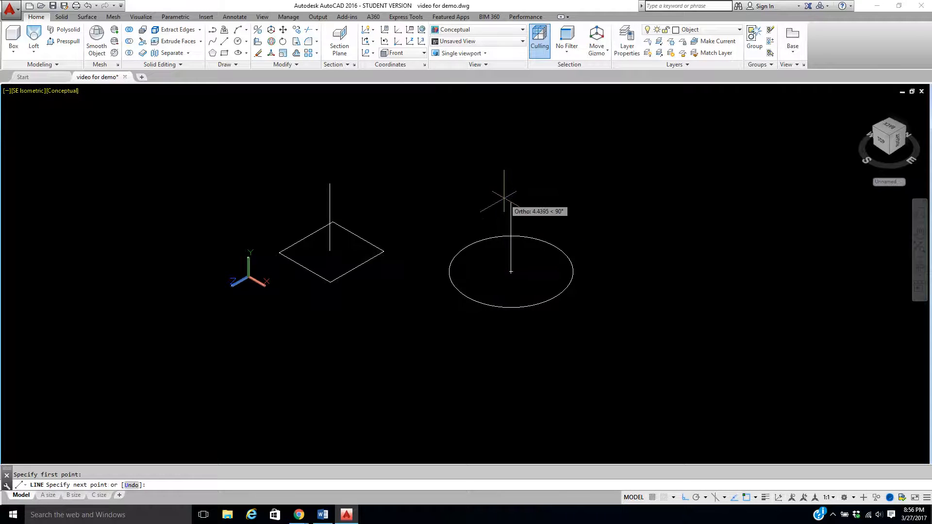
pyautogui.rightClick(450, 194)
pyautogui.click(461, 201)
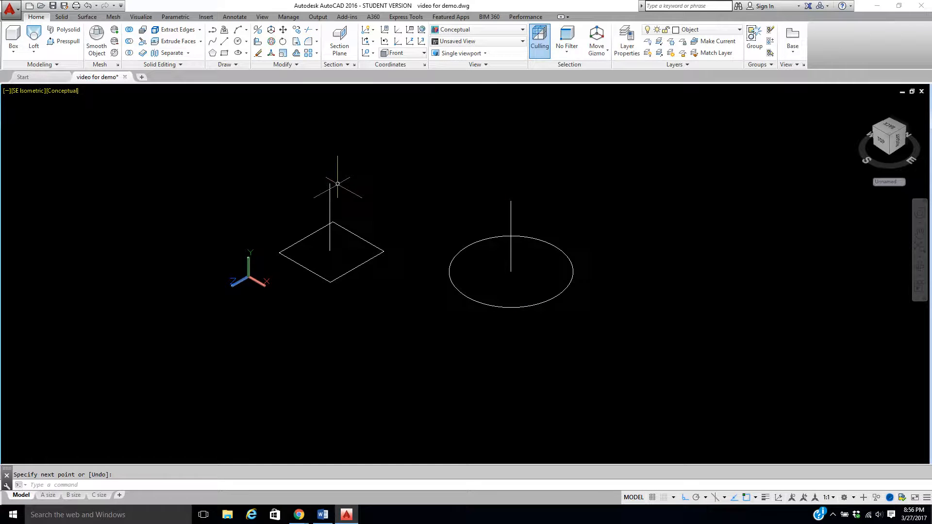
pyautogui.click(236, 42)
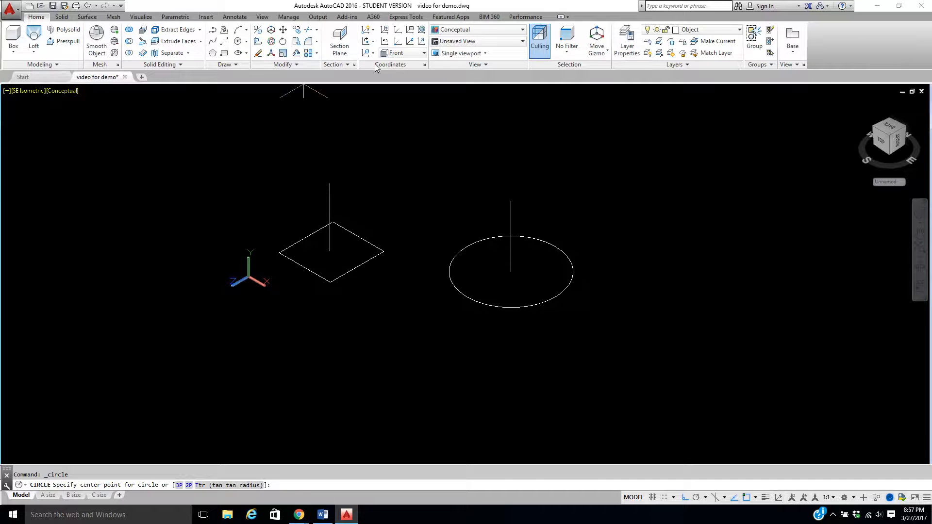
pyautogui.click(410, 53)
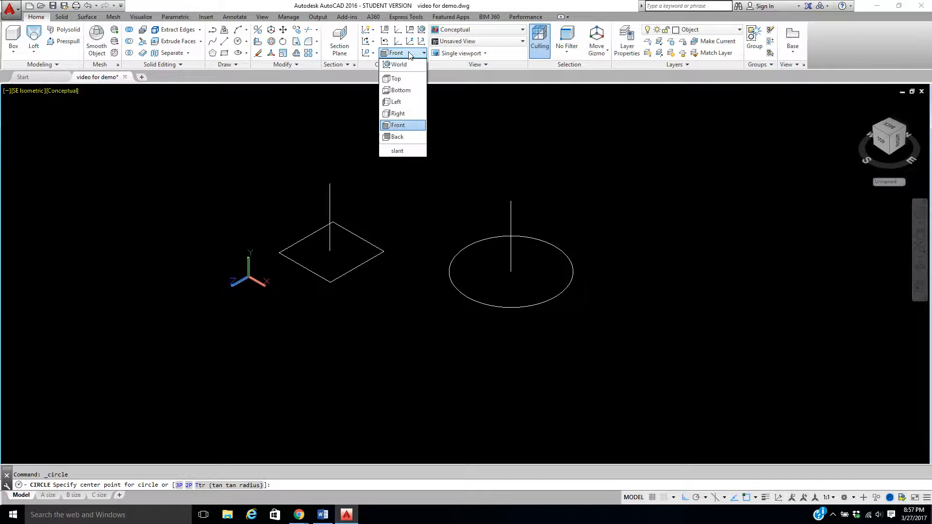
pyautogui.click(400, 79)
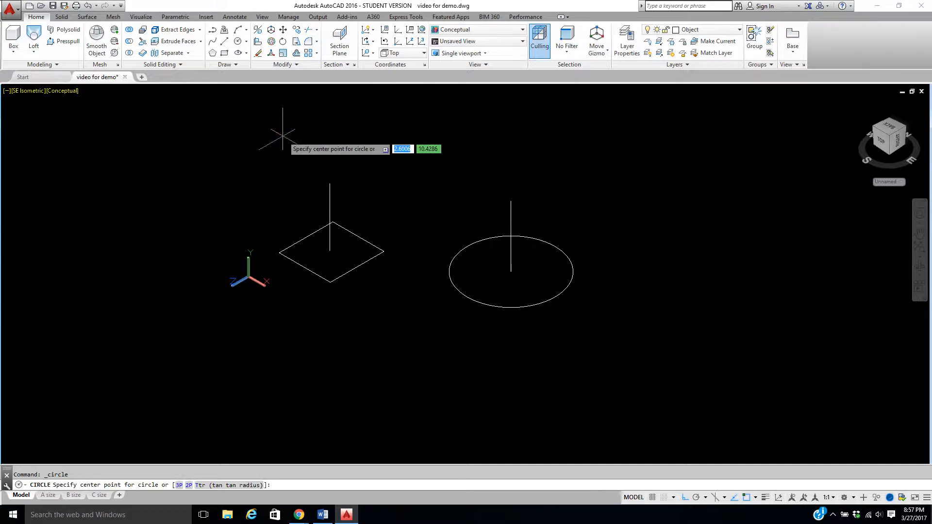
pyautogui.press('Escape')
# - Restore the World coordinate system and draw a circle of about 0.94 radius centered on the upper end of the rectangle's line
pyautogui.click(408, 53)
pyautogui.click(402, 68)
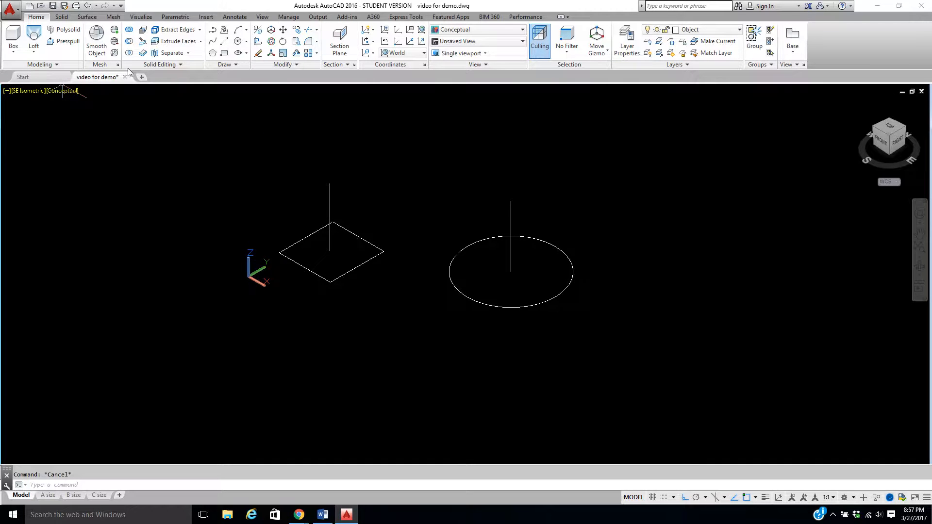
pyautogui.click(237, 42)
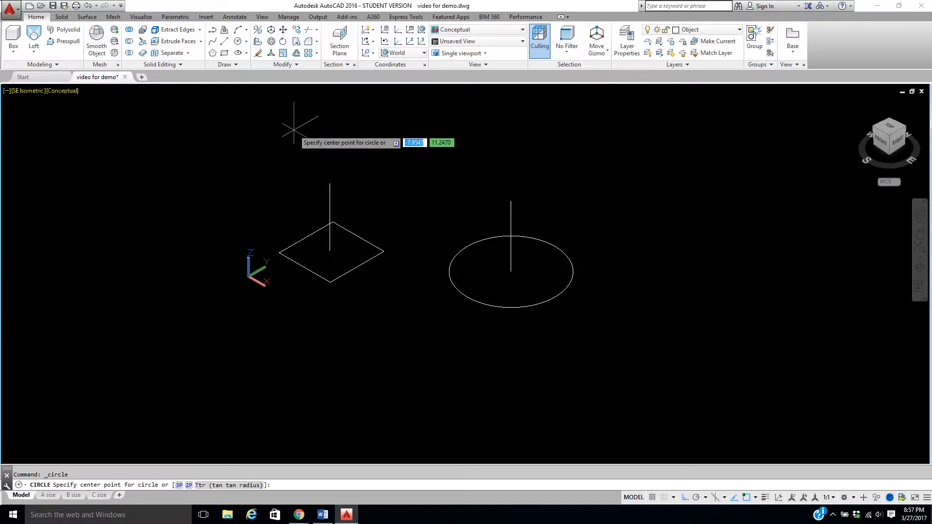
pyautogui.click(330, 183)
pyautogui.click(340, 173)
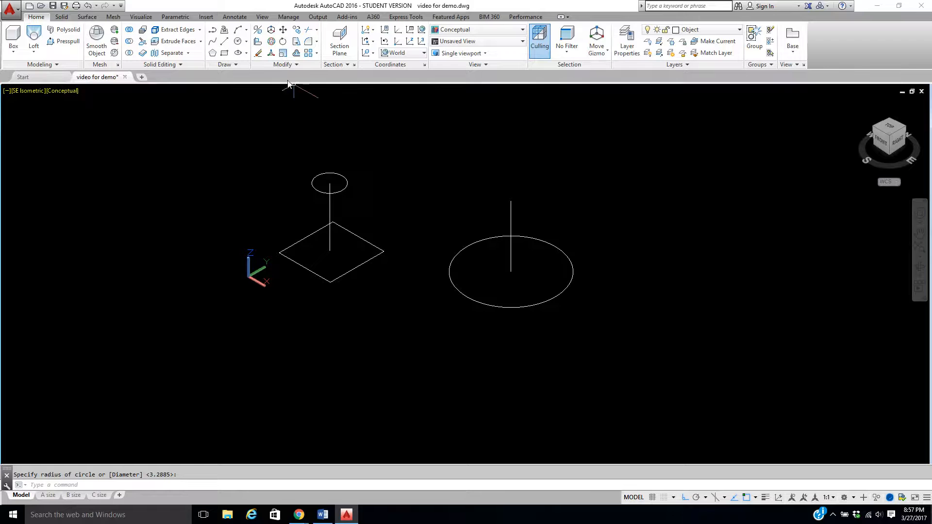
# - Draw a small circle centered on the upper end of the vertical line above the base circle
pyautogui.rightClick(329, 106)
pyautogui.click(359, 116)
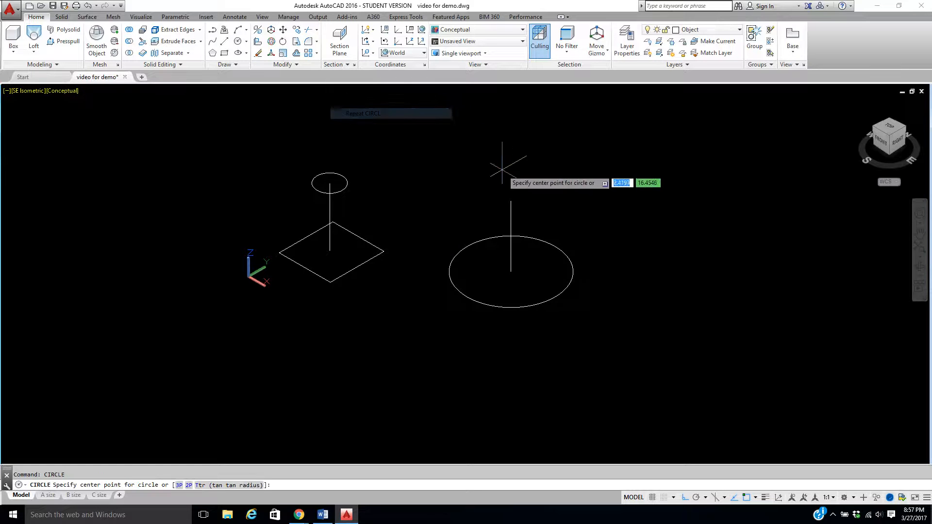
pyautogui.click(511, 200)
pyautogui.click(531, 192)
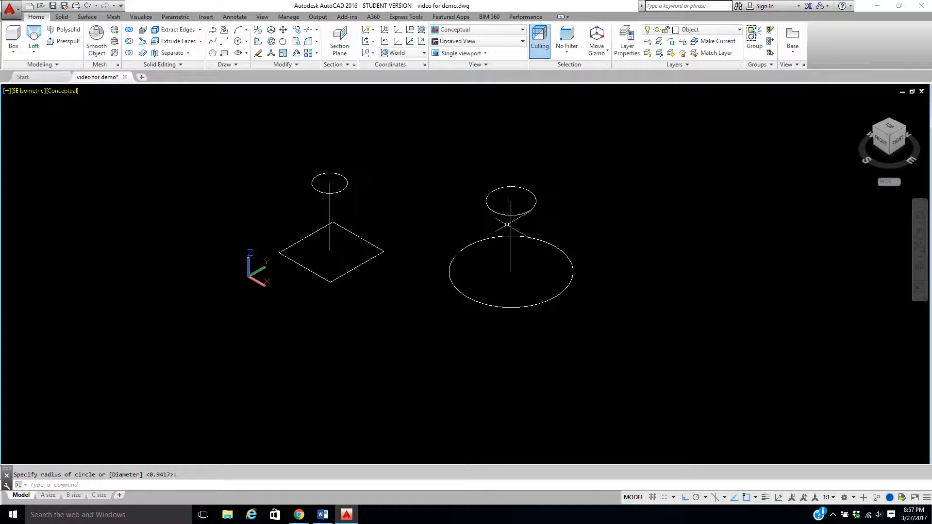
# - Delete both vertical construction lines, leaving the rectangle and the three circles
pyautogui.press('Escape')
pyautogui.click(512, 222)
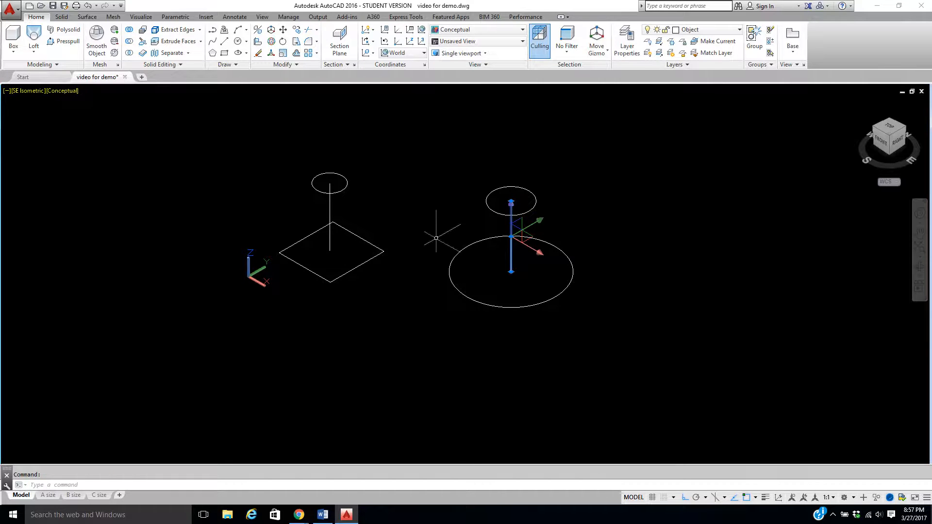
pyautogui.click(331, 208)
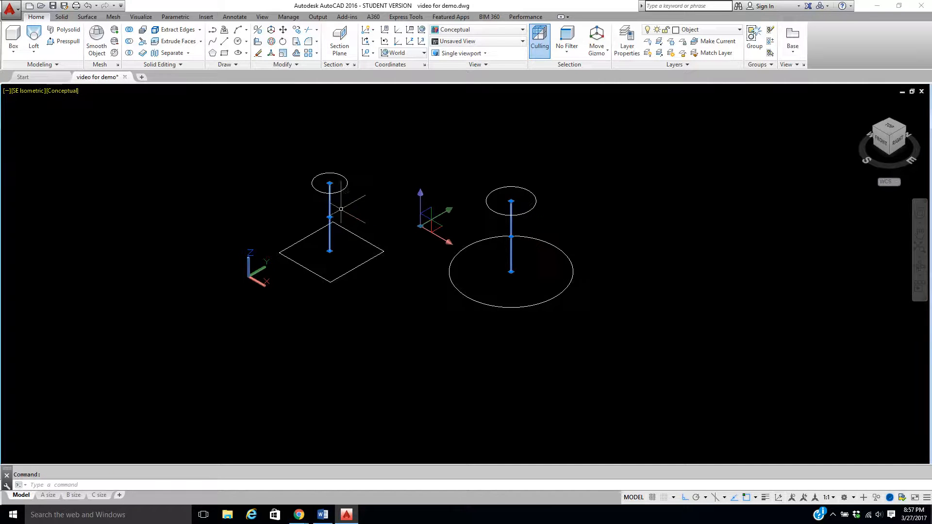
pyautogui.press('Delete')
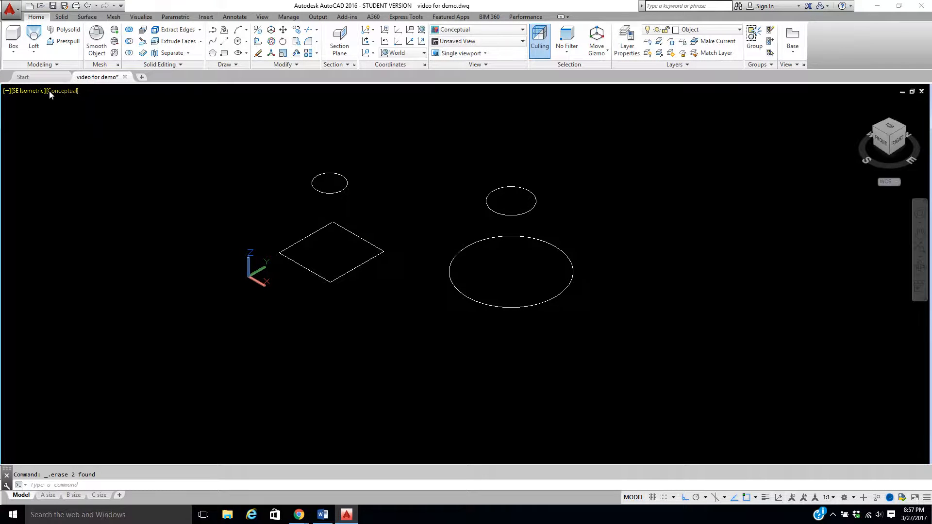
# - Examine the heights of the profiles in the Front view and return to the SE Isometric view
pyautogui.click(30, 91)
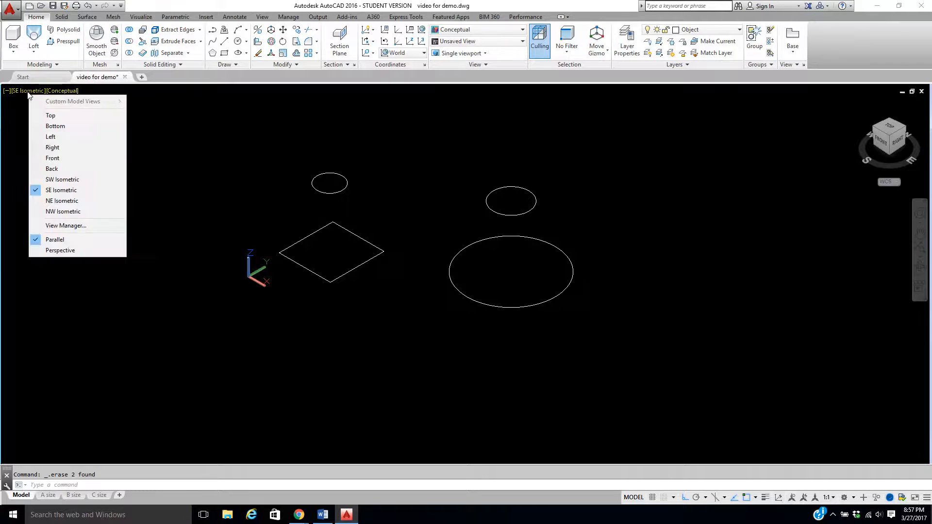
pyautogui.click(50, 158)
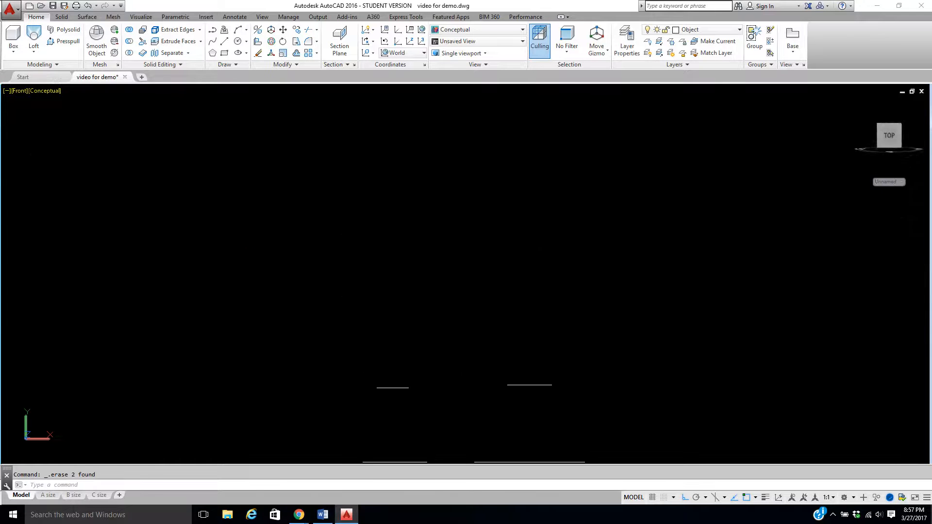
pyautogui.moveTo(424, 258); pyautogui.dragTo(417, 239, button='middle')
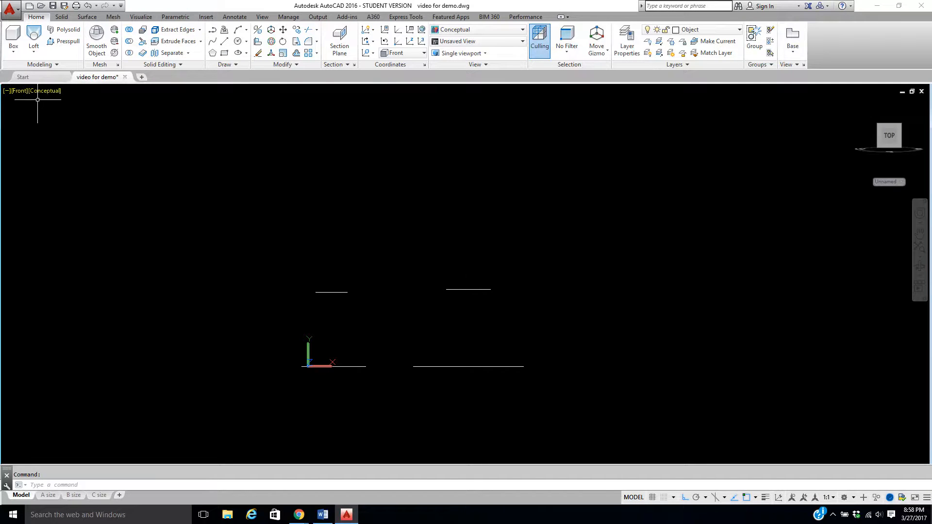
pyautogui.click(19, 93)
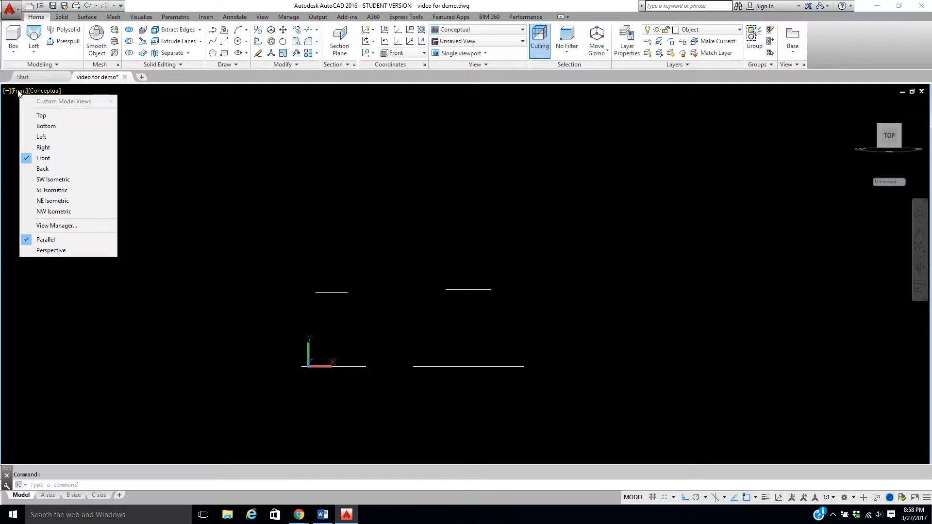
pyautogui.click(52, 190)
pyautogui.moveTo(390, 350); pyautogui.dragTo(377, 277, button='middle')
pyautogui.scroll(5, 370, 312)
pyautogui.moveTo(358, 308); pyautogui.dragTo(401, 272, button='middle')
pyautogui.press('Escape')
# - Loft a solid from the rectangle to the small circle above it, using cross sections only
pyautogui.click(33, 37)
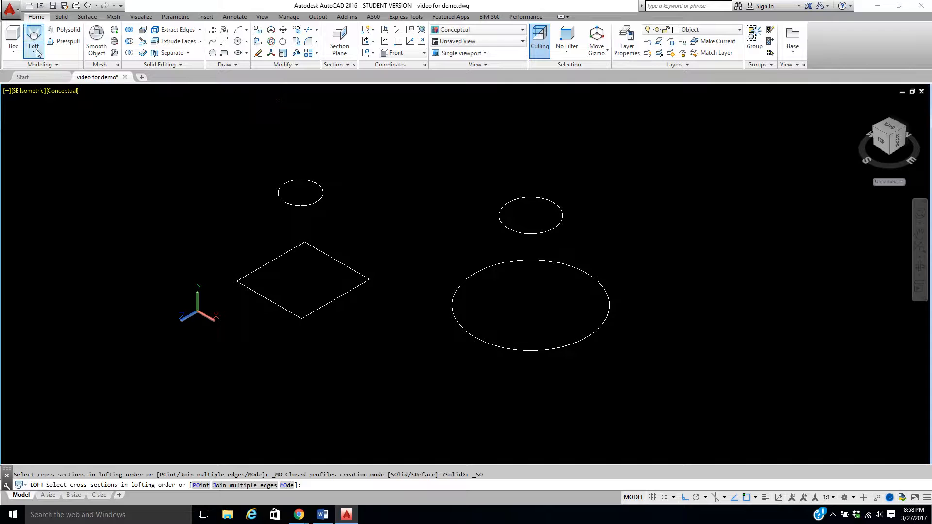
pyautogui.click(345, 294)
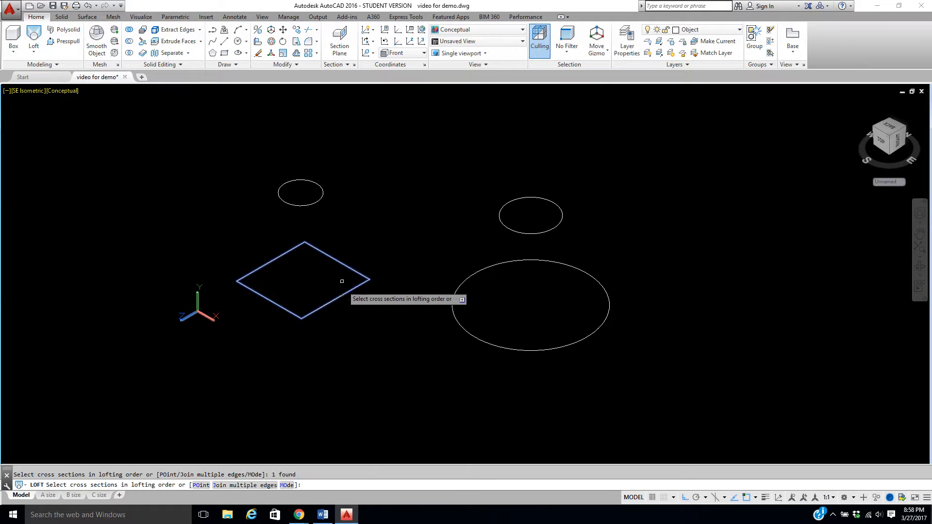
pyautogui.click(318, 203)
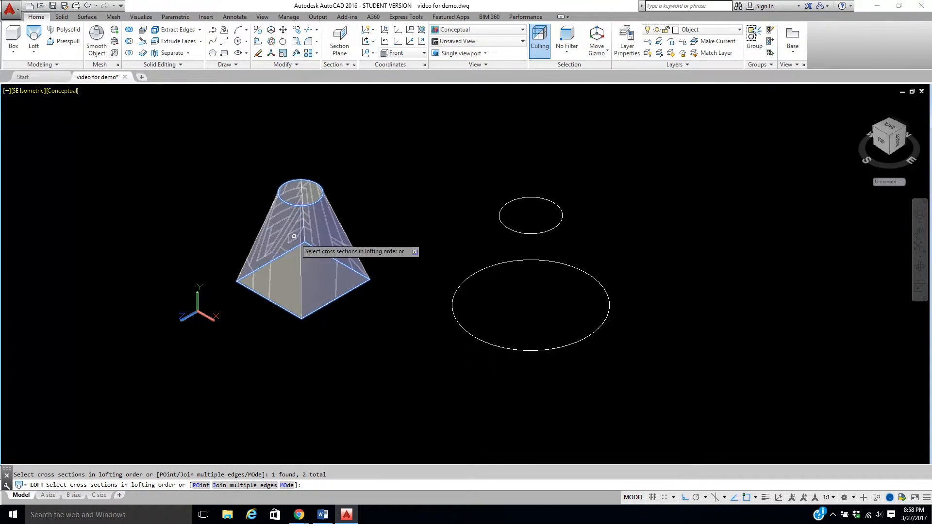
pyautogui.rightClick(333, 158)
pyautogui.click(355, 162)
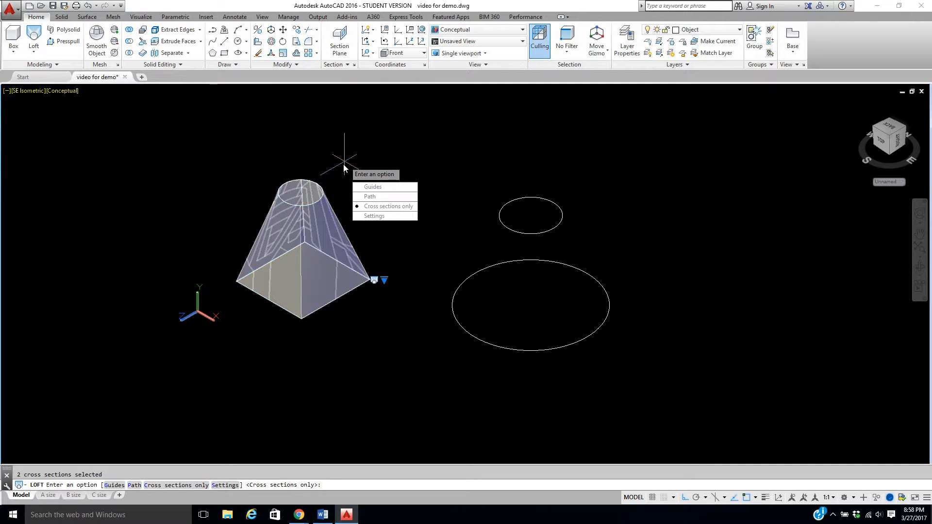
pyautogui.rightClick(344, 168)
pyautogui.click(350, 171)
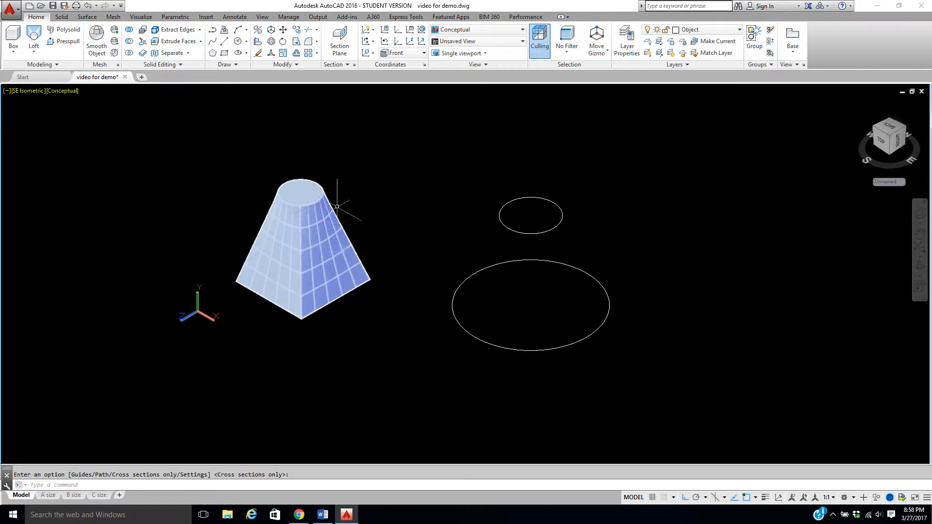
# - Loft a solid from the large base circle to the smaller circle above it, using cross sections only
pyautogui.click(34, 38)
pyautogui.click(496, 264)
pyautogui.click(519, 231)
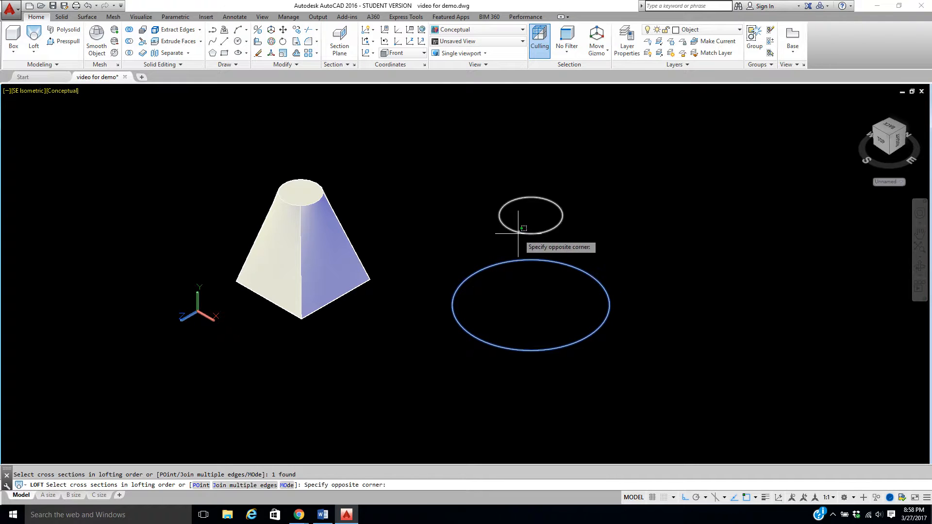
pyautogui.click(518, 234)
pyautogui.rightClick(424, 196)
pyautogui.click(436, 201)
pyautogui.rightClick(434, 199)
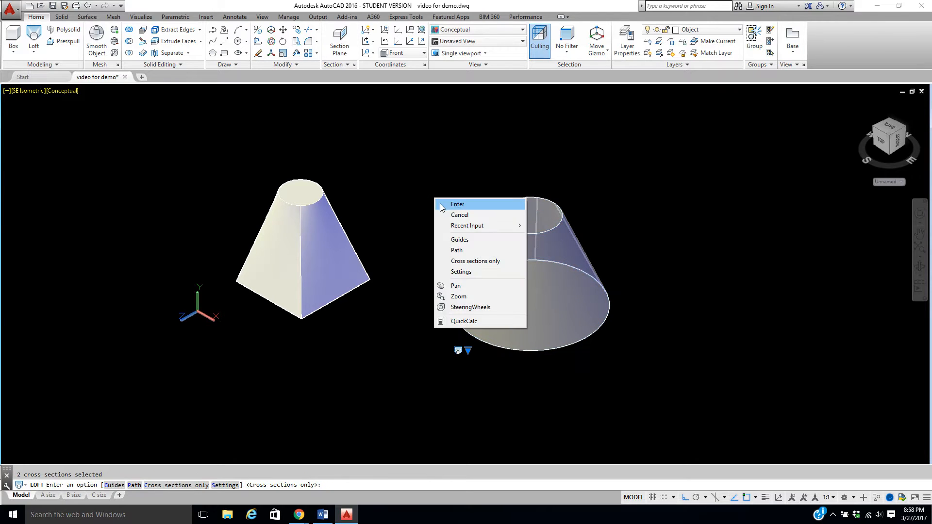
pyautogui.click(439, 203)
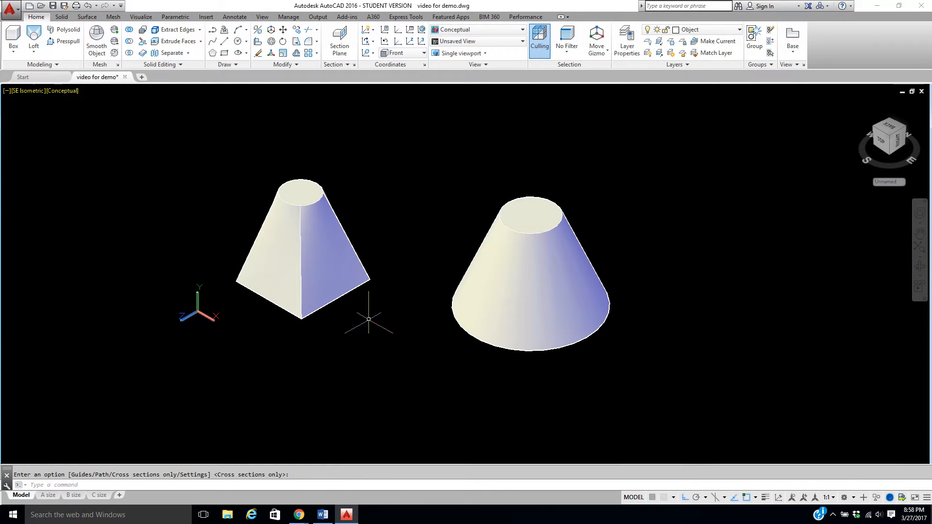